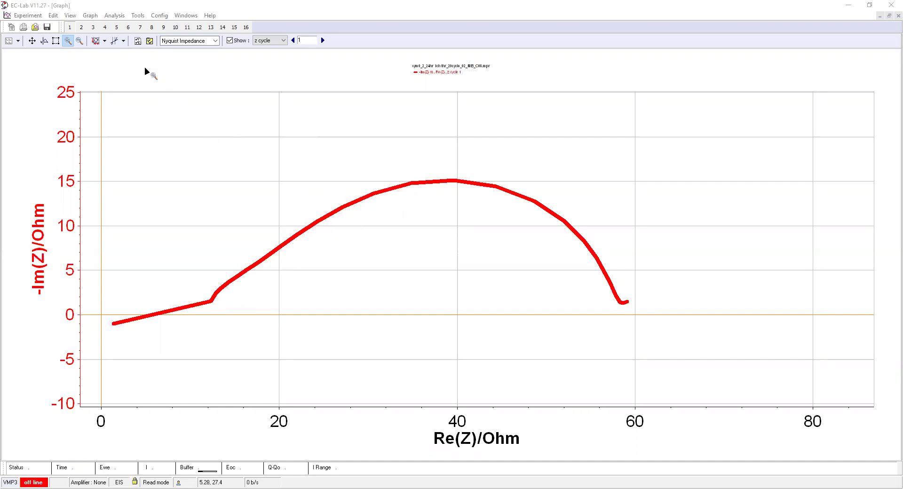
Open the Z Fit analysis for the Nyquist plot, expand its fit settings and review the available fit methods.
left_click(108, 18)
mouse_move(151, 50)
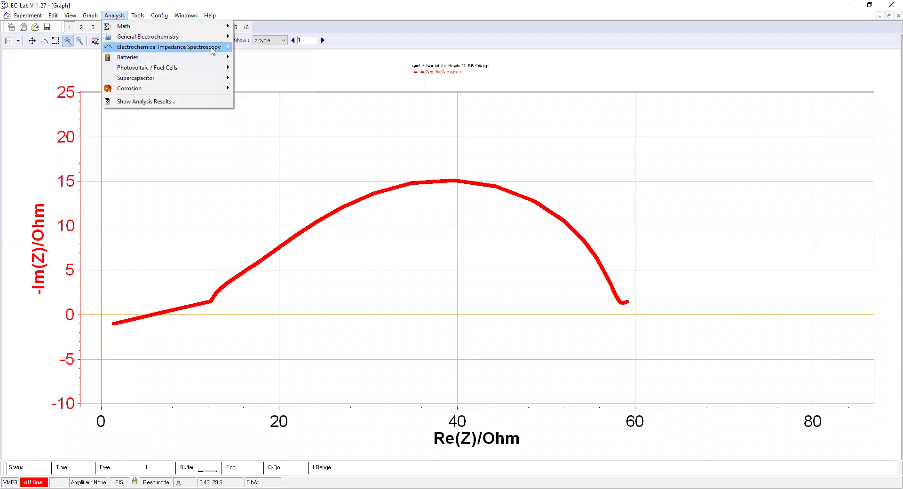
left_click(262, 47)
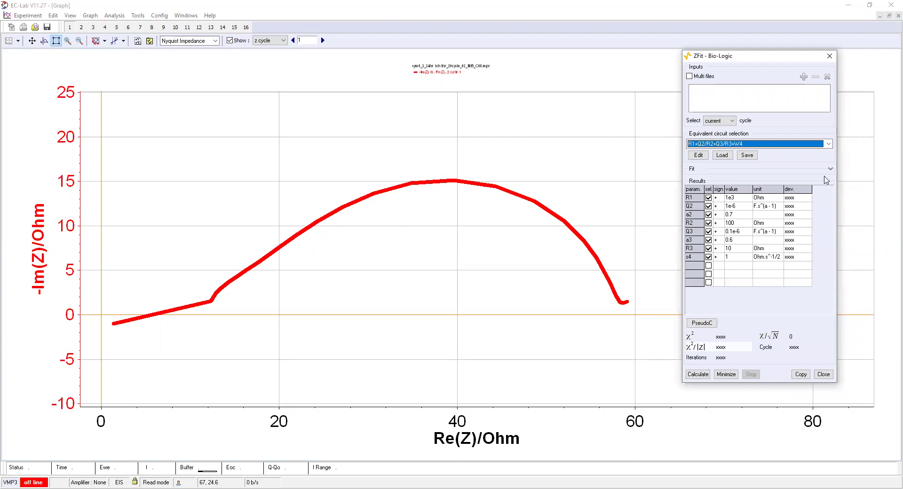
left_click(830, 169)
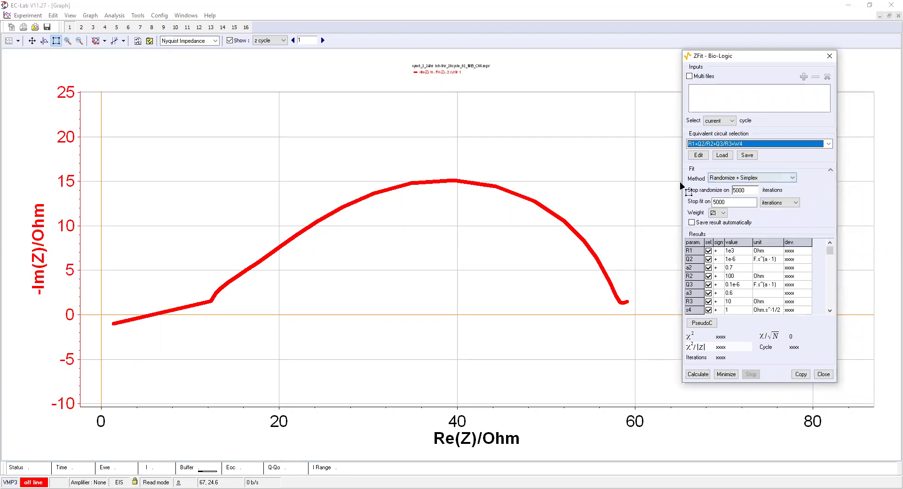
left_click(777, 181)
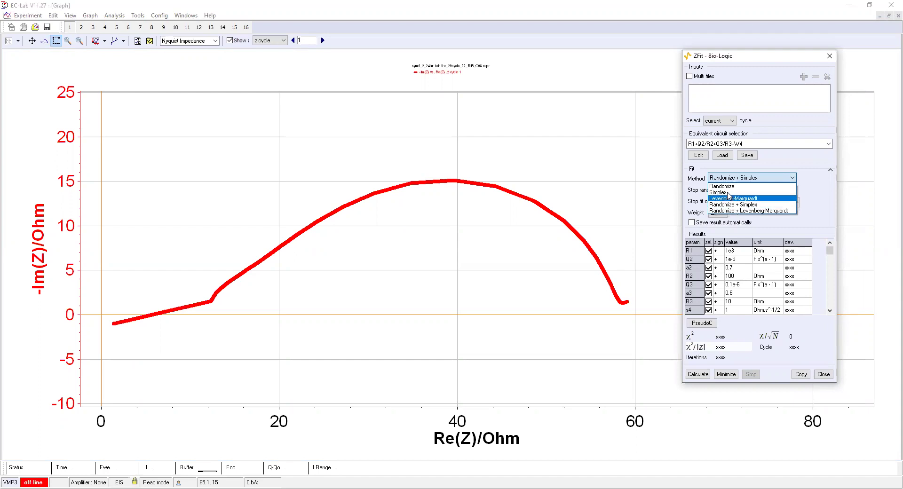
left_click(819, 188)
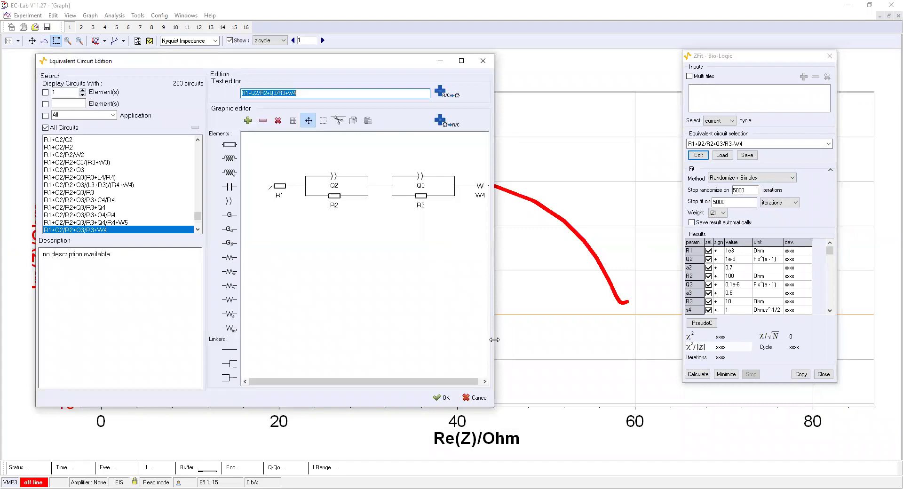
Widen the circuit editor and preview the stored circuits from R1+Q2/R2+Q3/R3+Q4 through R1+Q2/R2+Q3/R3+W4.
left_click_drag(494, 340, 654, 339)
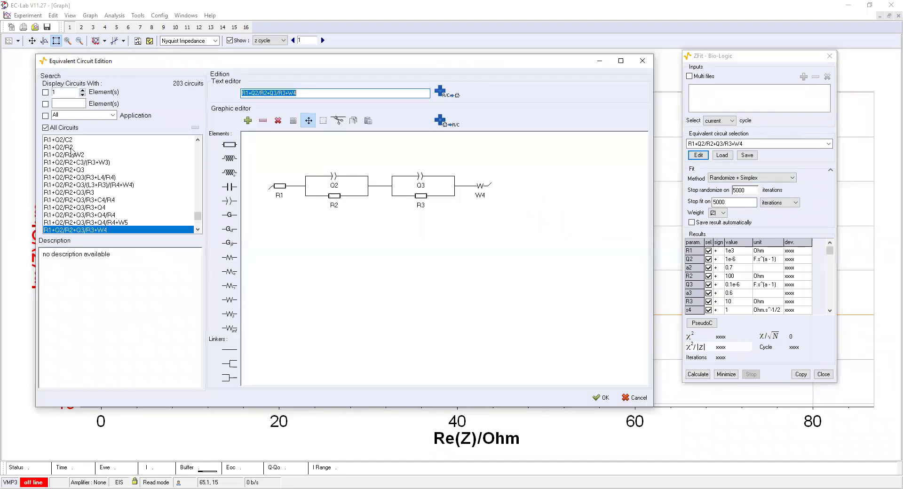
mouse_move(197, 215)
left_mouse_down()
mouse_move(198, 196)
mouse_move(198, 222)
left_mouse_up()
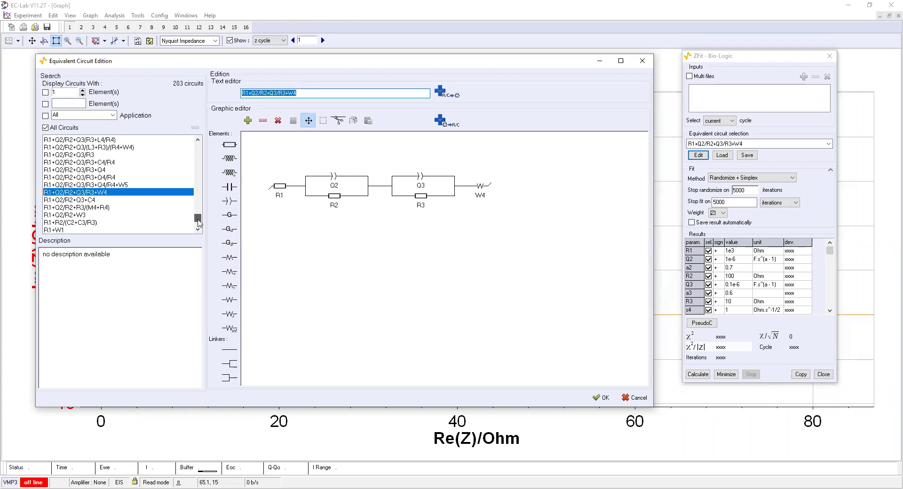
left_click(71, 170)
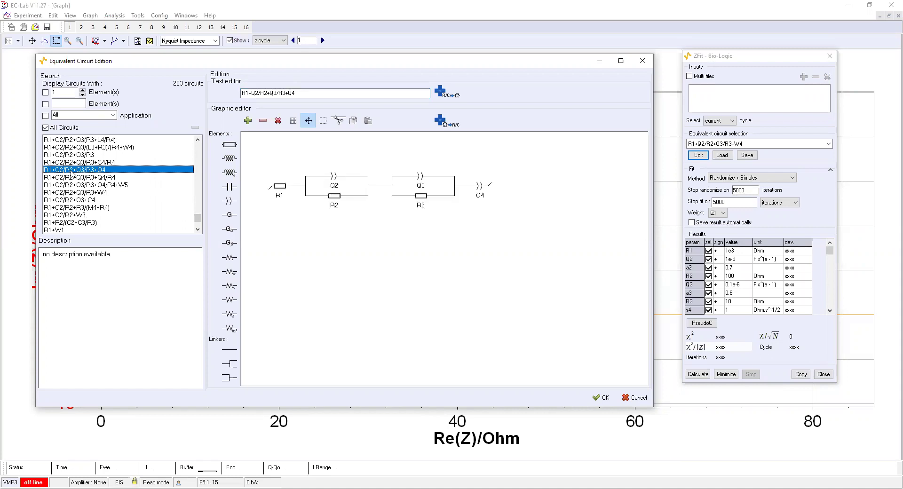
left_click(80, 178)
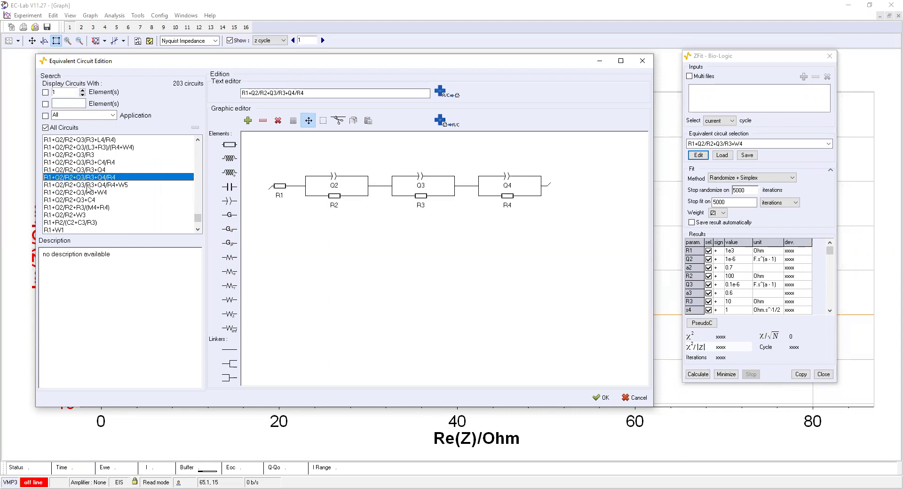
left_click(88, 185)
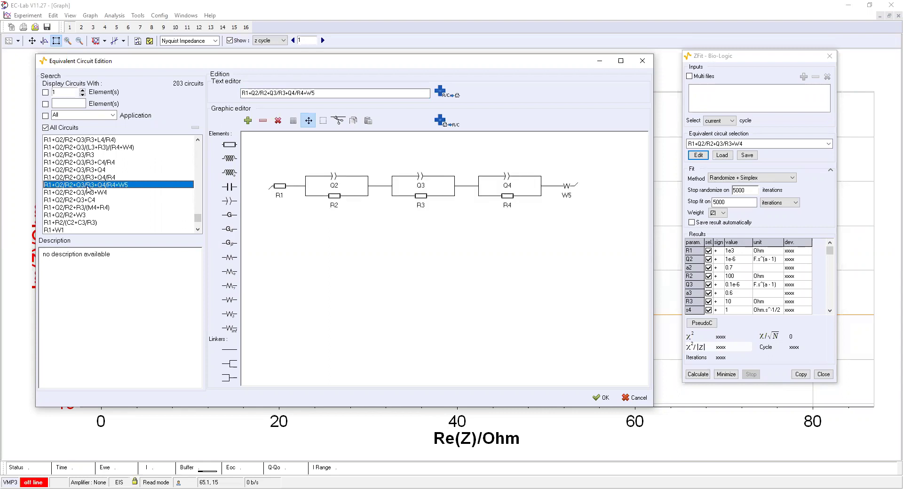
left_click(89, 193)
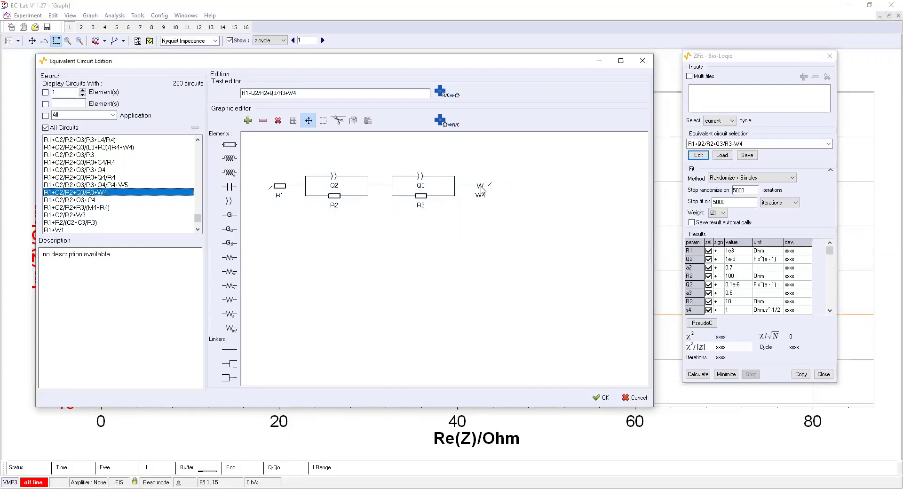
Cut the Warburg element W4 from the end of the circuit.
left_click(338, 121)
left_click(484, 191)
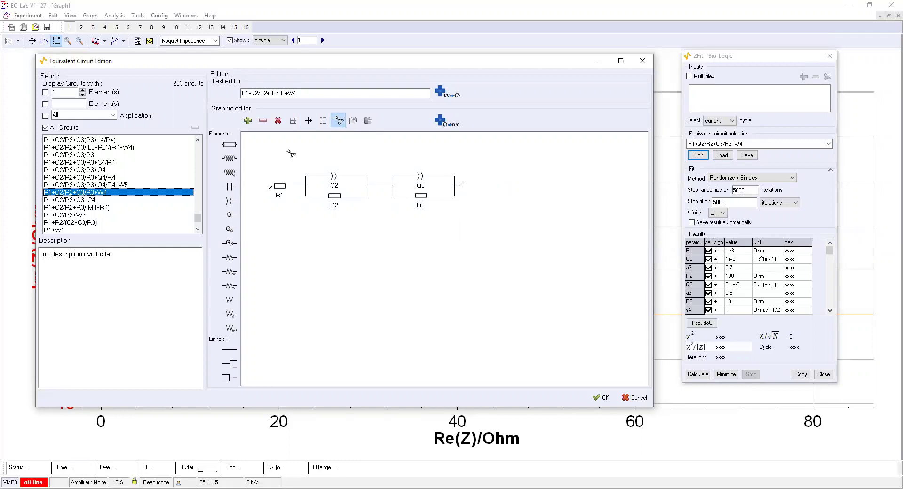
left_click(248, 120)
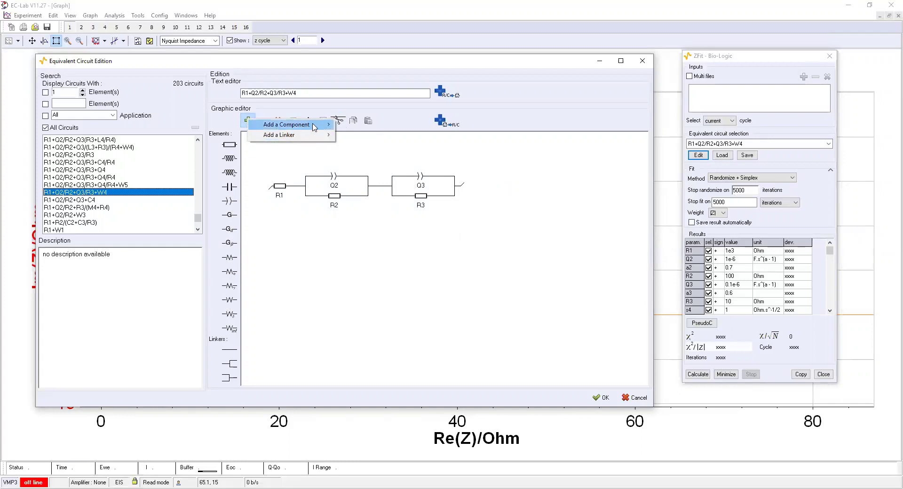
mouse_move(328, 126)
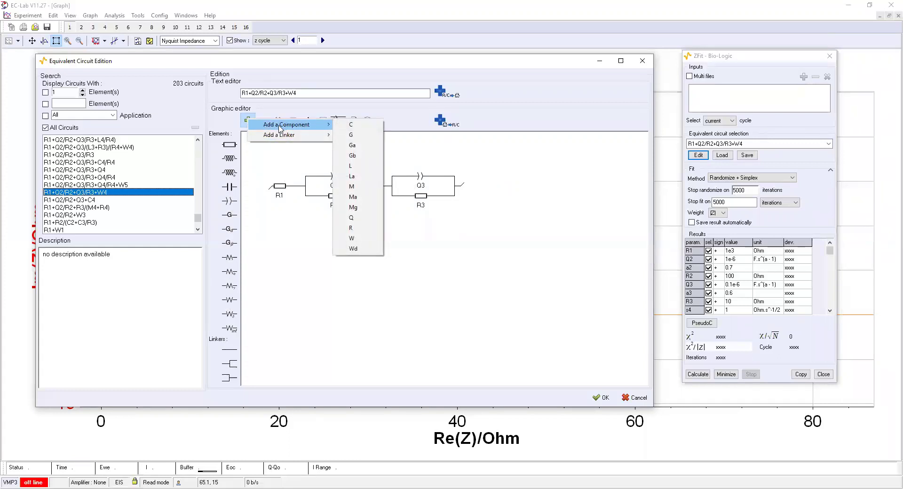
mouse_move(266, 139)
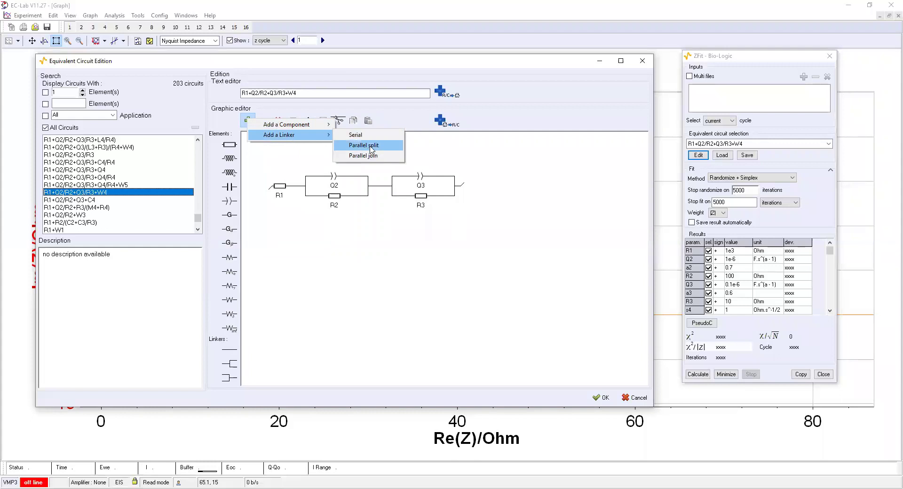
left_click(371, 156)
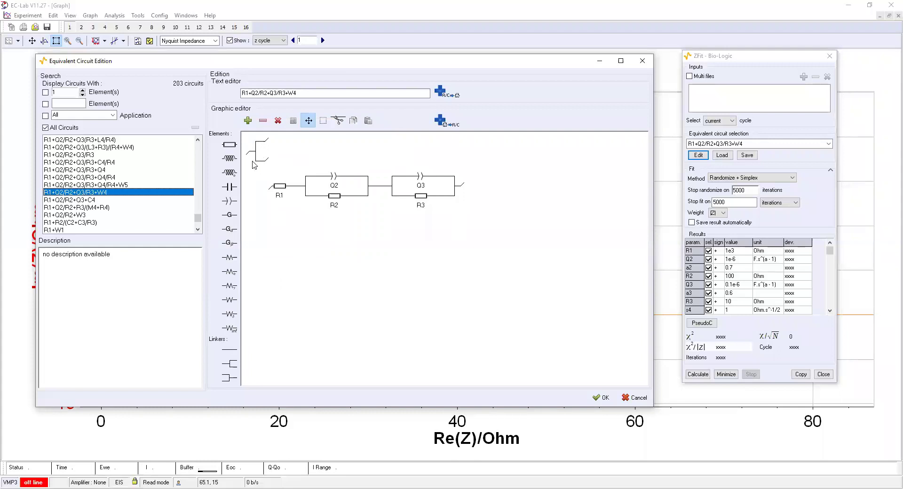
left_click(247, 120)
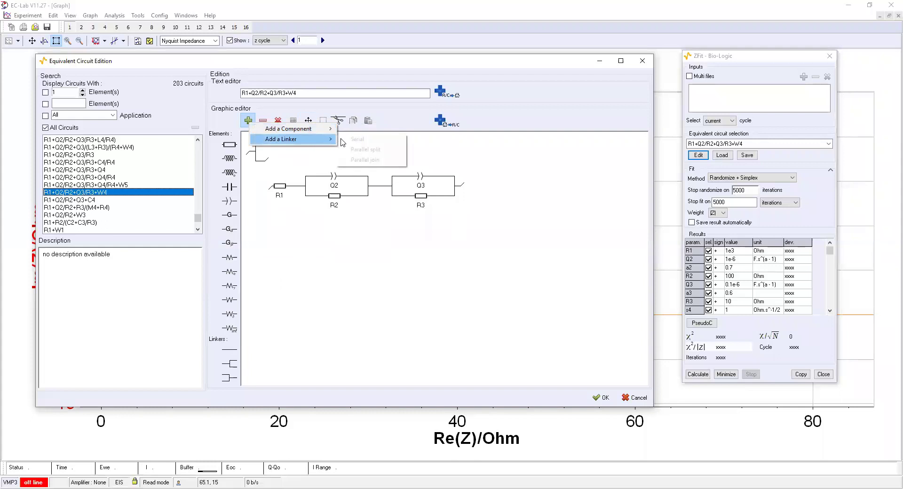
left_click(363, 160)
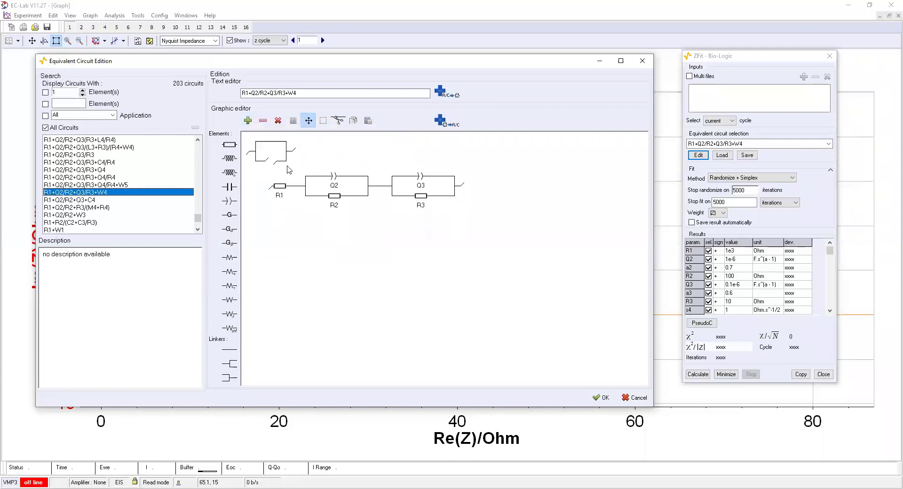
left_click(338, 120)
left_click(283, 153)
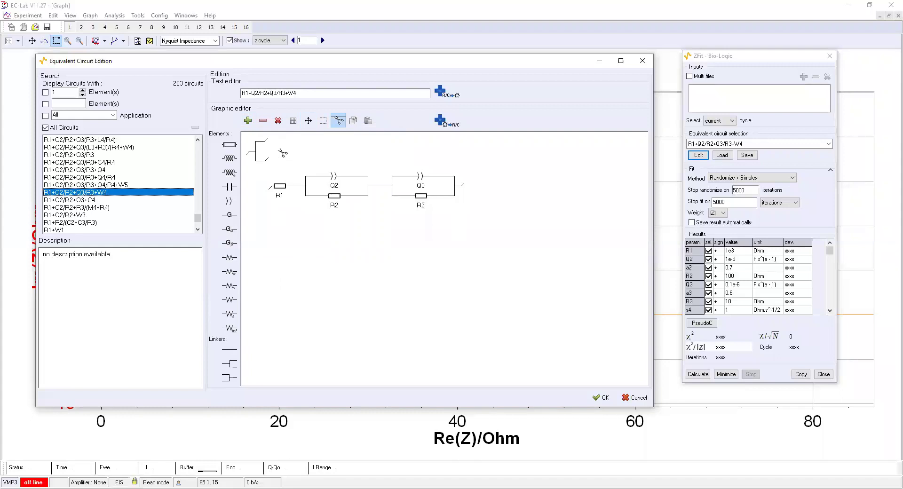
left_click(256, 158)
Add a parallel split linker and attach it to the end of the Q3/R3 block.
left_click(249, 121)
mouse_move(320, 137)
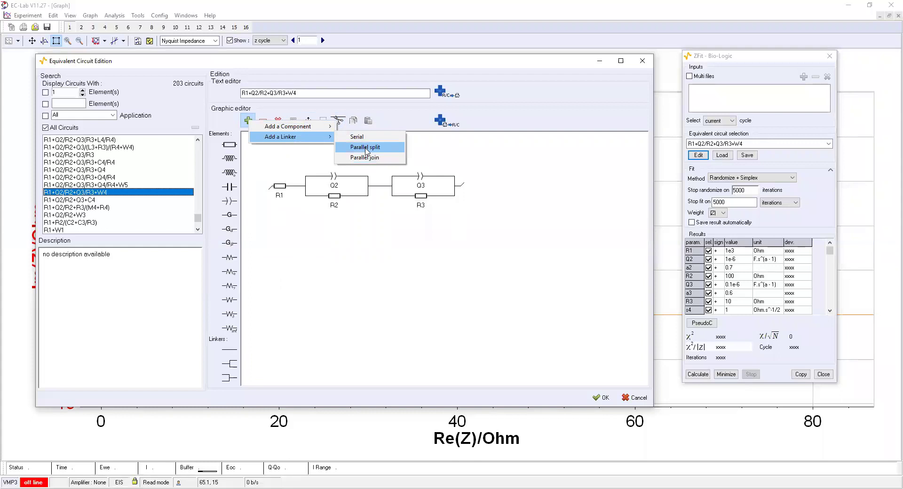
left_click(365, 158)
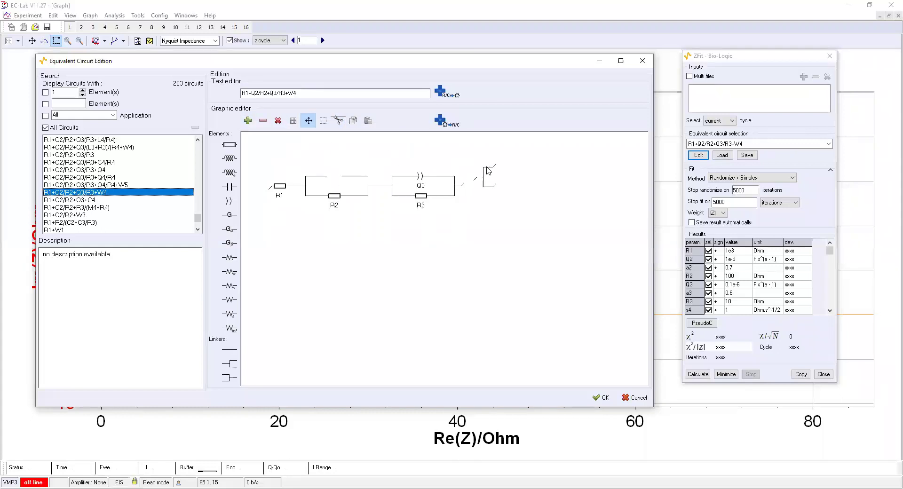
left_click(477, 175)
Add a Q component on the upper branch of the new split and an R component on its lower branch.
left_click(248, 120)
mouse_move(324, 124)
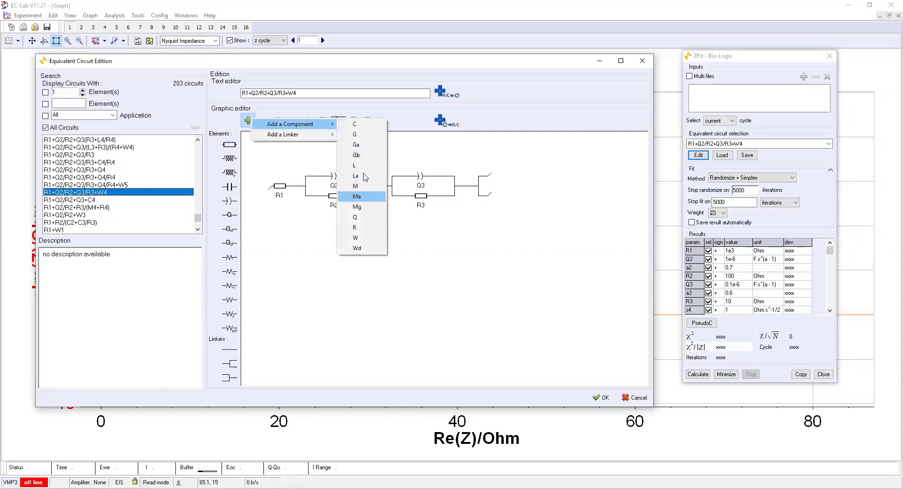
left_click(362, 218)
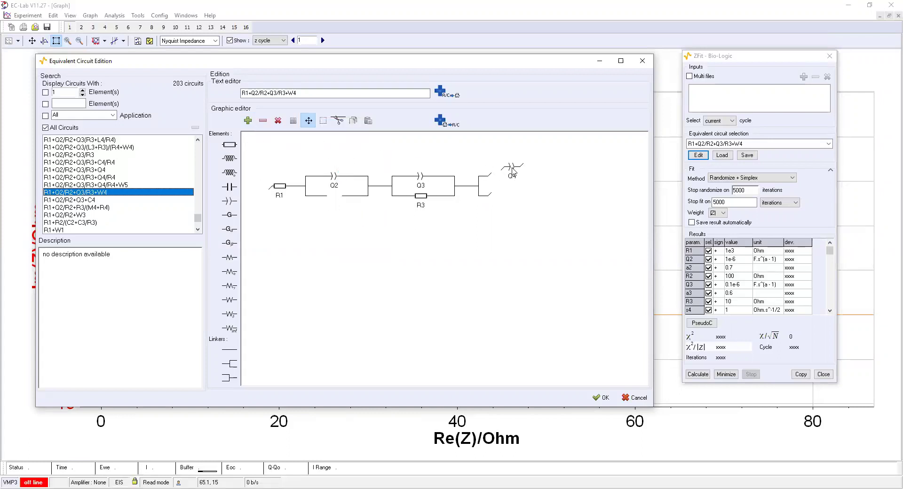
left_click(507, 180)
left_click(249, 121)
mouse_move(325, 126)
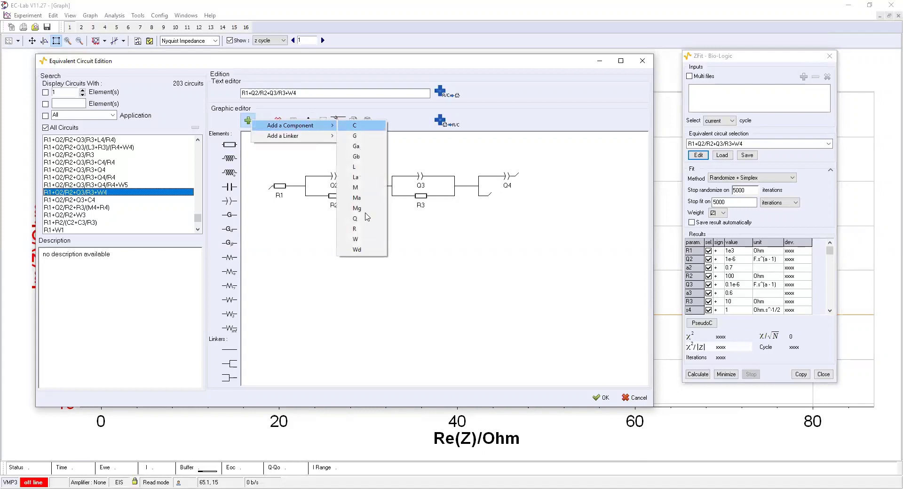
left_click(355, 228)
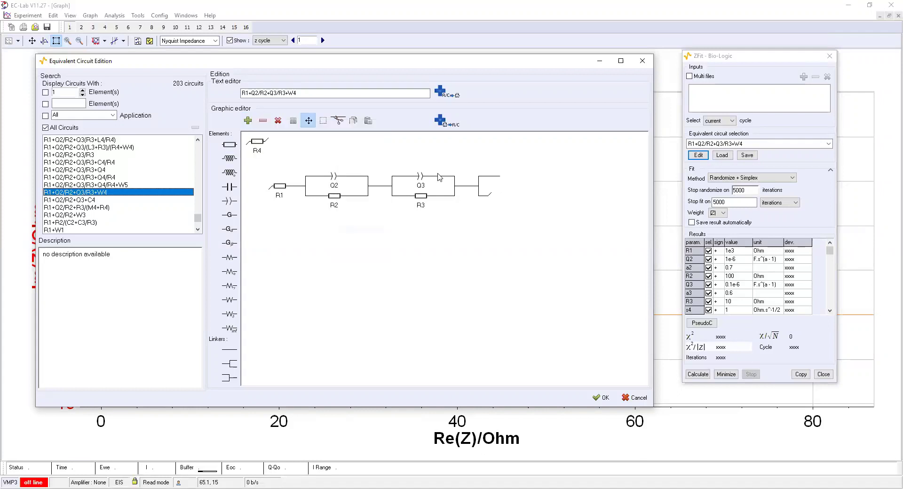
left_click(502, 193)
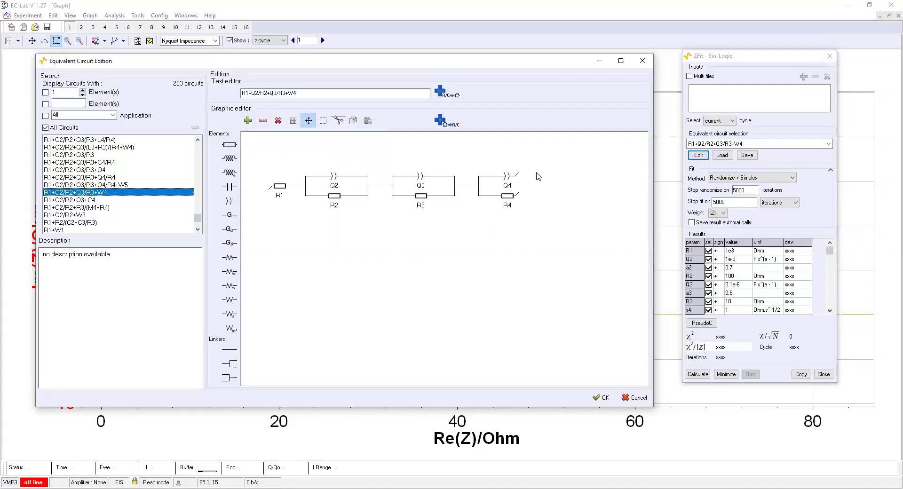
Add a parallel join linker and attach it to the open ends of Q4 and R4.
left_click(248, 120)
mouse_move(326, 137)
left_click(367, 158)
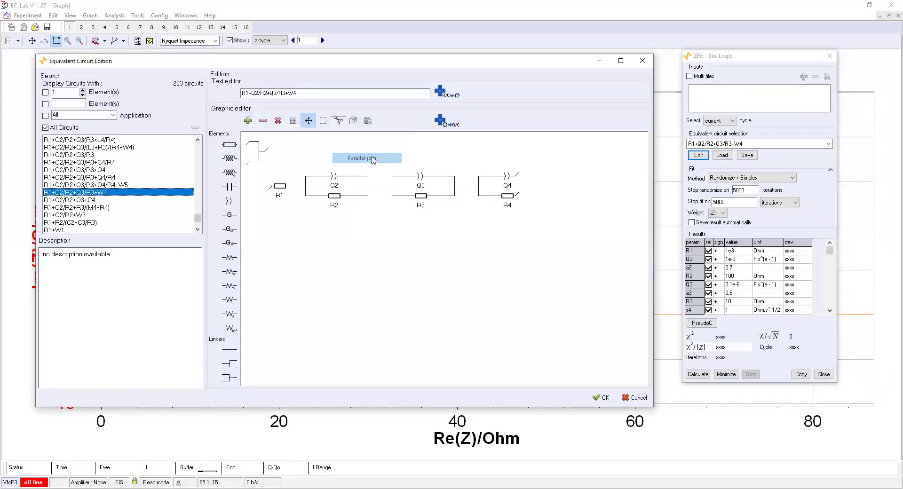
left_click_drag(259, 153, 529, 182)
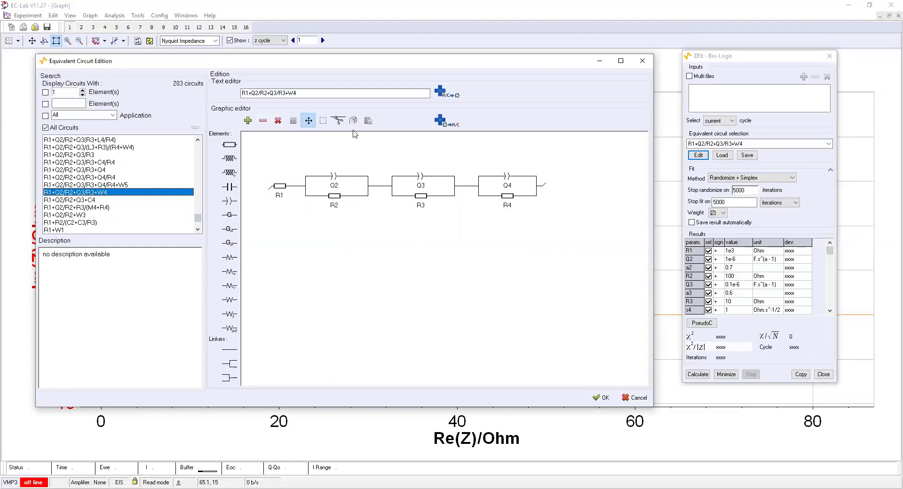
Add a W component and connect it in series after the Q4/R4 block.
left_click(248, 120)
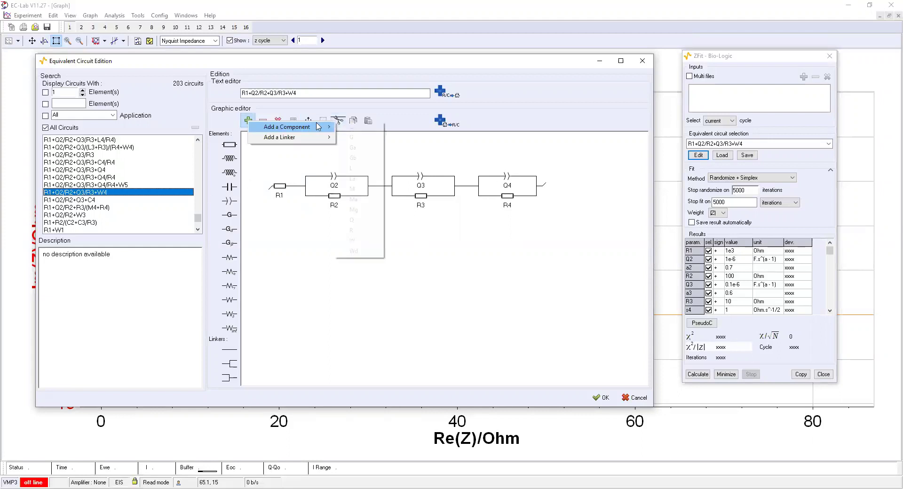
mouse_move(317, 127)
left_click(356, 241)
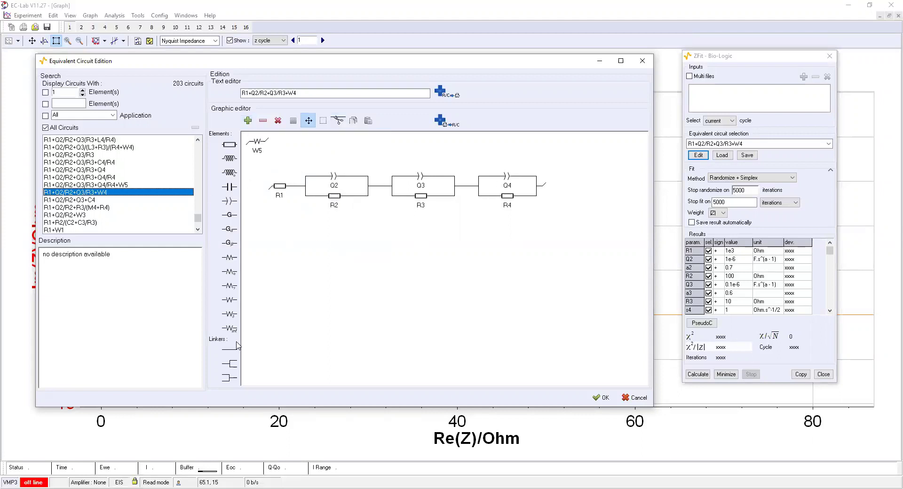
left_click_drag(264, 144, 568, 186)
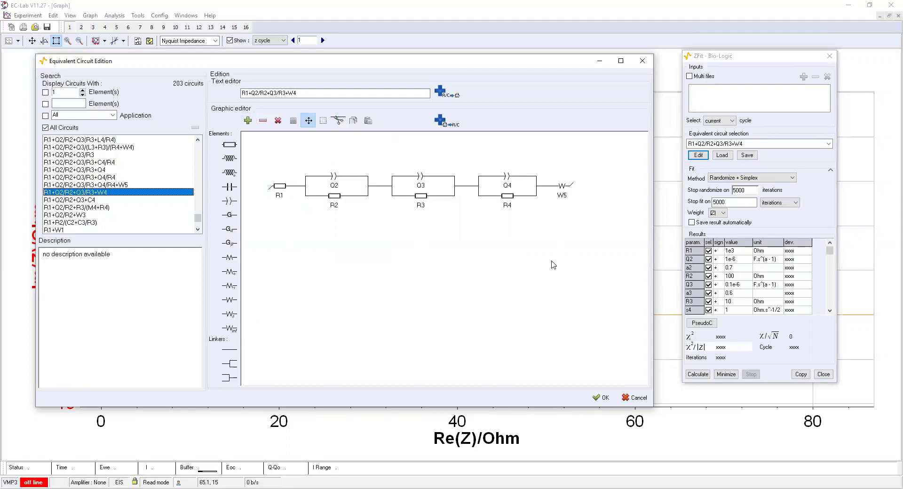
Select the whole circuit and tidy the spacing of its elements.
left_click(323, 121)
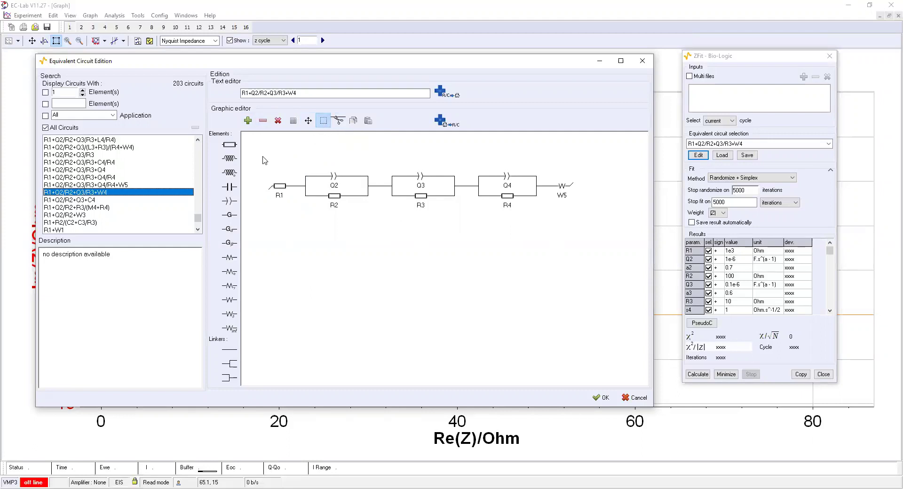
left_click_drag(606, 235, 263, 162)
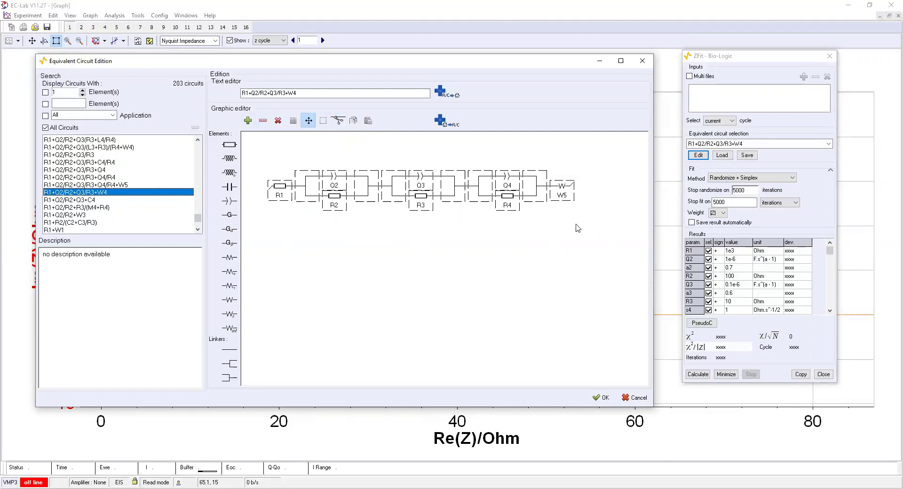
right_click(532, 205)
left_click(549, 253)
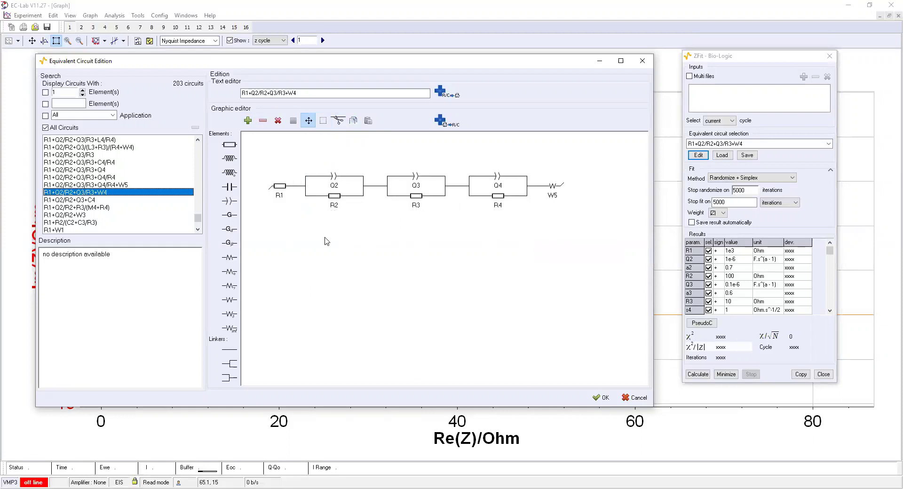
right_click(482, 199)
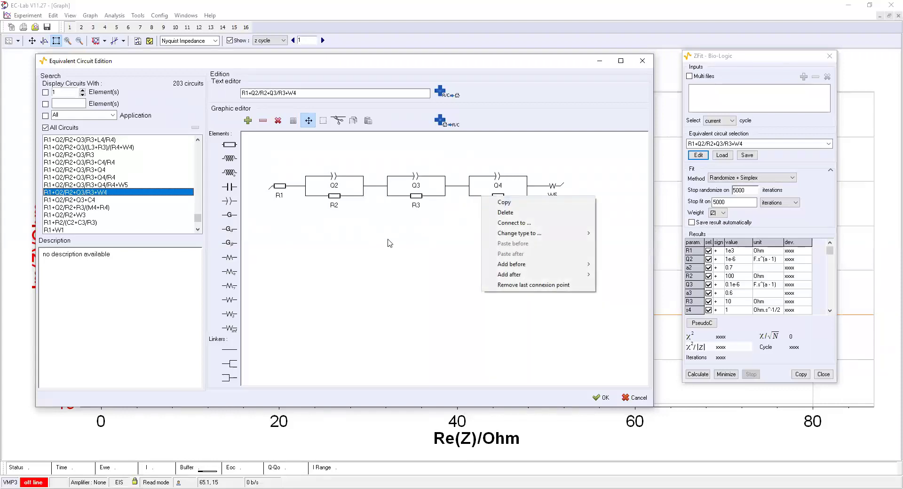
left_click(357, 241)
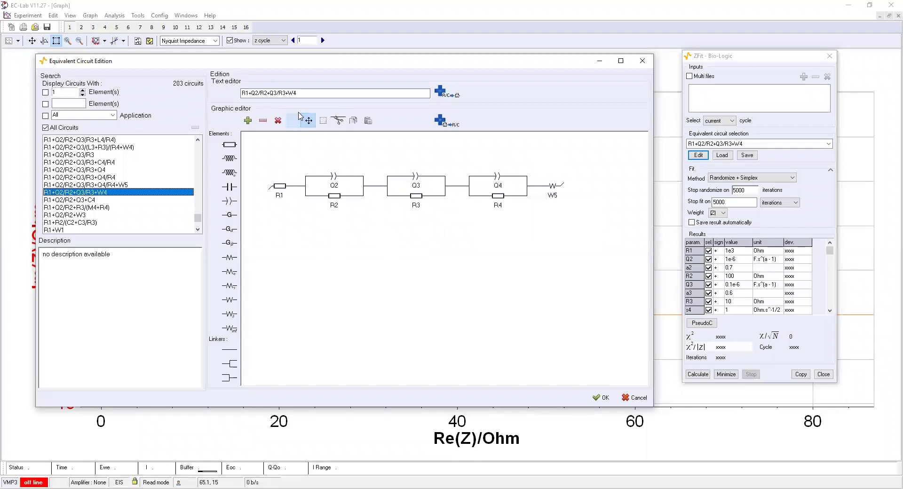
Replace the drawn circuit with the listed circuit R1+Q2/R2+Q3/R3+W4, accept it, and run the Randomize + Simplex minimization.
left_click_drag(285, 92, 292, 93)
left_click(288, 92)
left_click(100, 193)
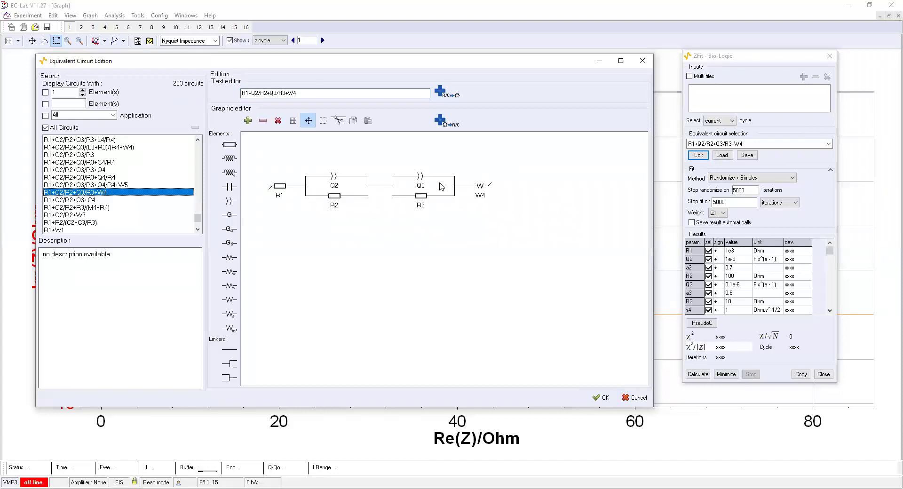
left_click(602, 399)
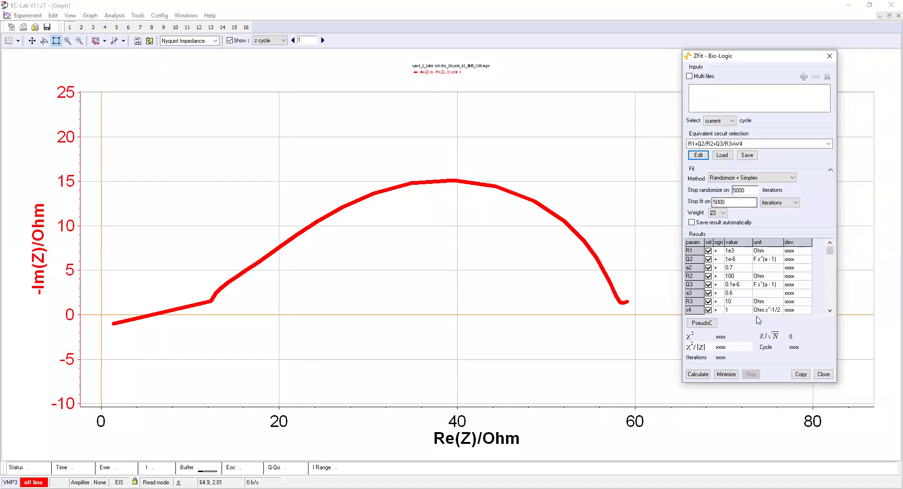
left_click(724, 376)
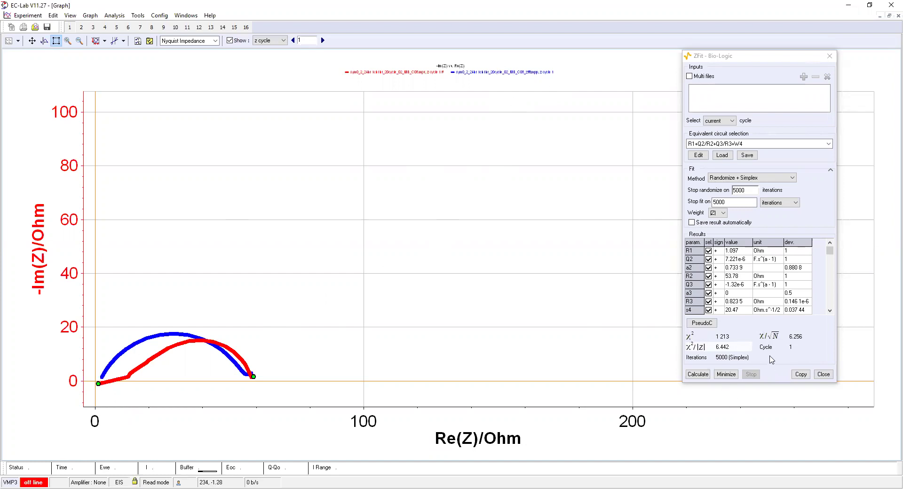
Examine the pseudocapacitance values of the fitted circuit and close them.
left_click(703, 323)
left_click(710, 325)
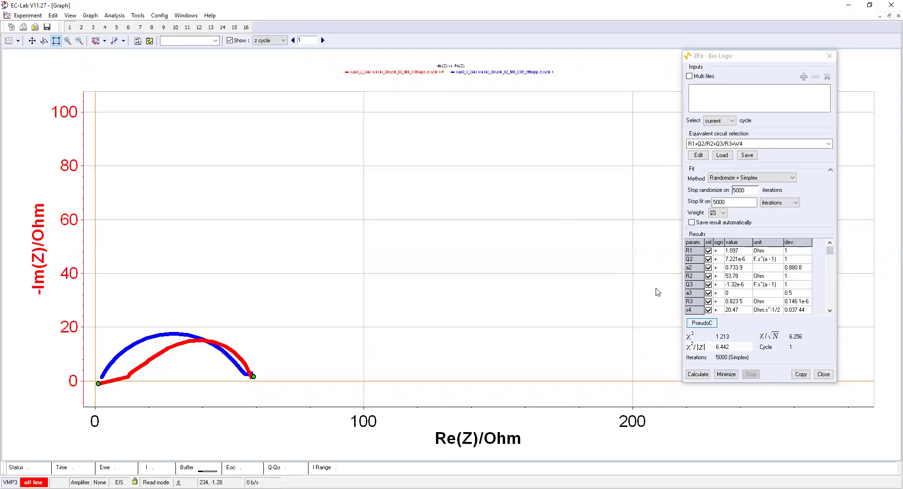
left_click(700, 324)
left_click(705, 323)
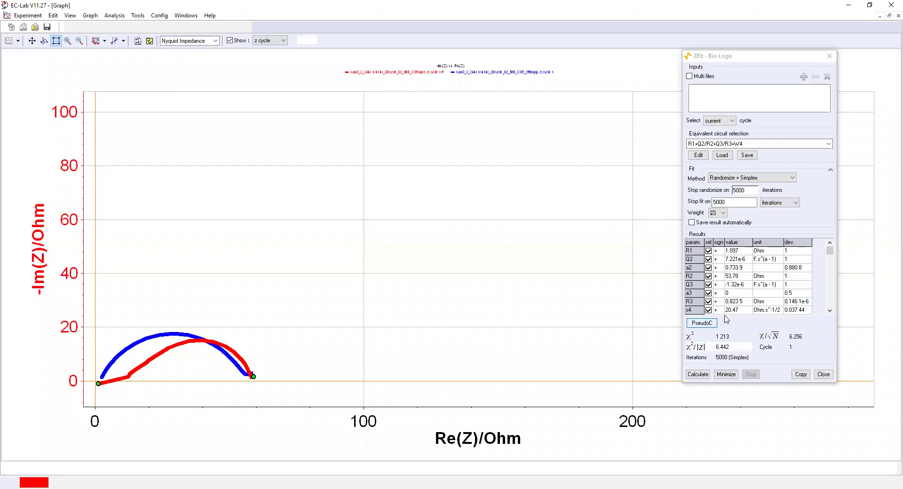
key("Escape")
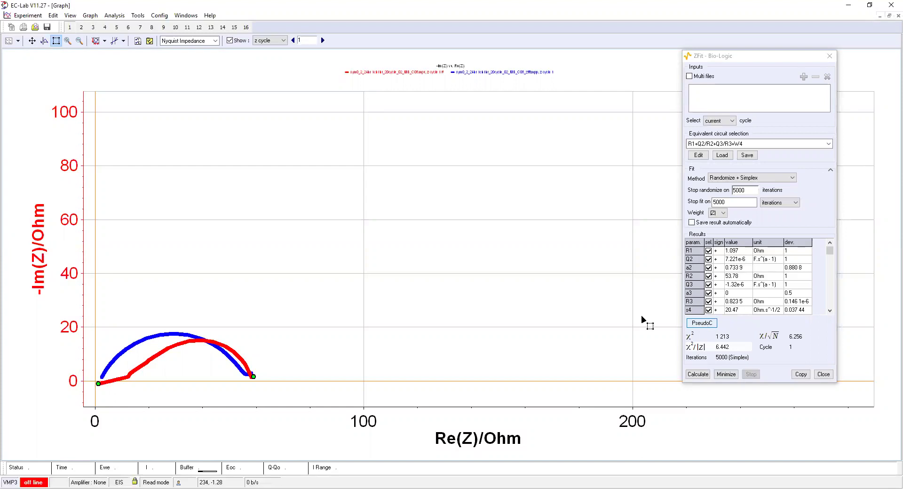
Move the fit range's high-frequency limit along the red curve to about Re(Z) 15.8 Ohm and open the pseudocapacitance results.
left_click_drag(99, 384, 138, 371)
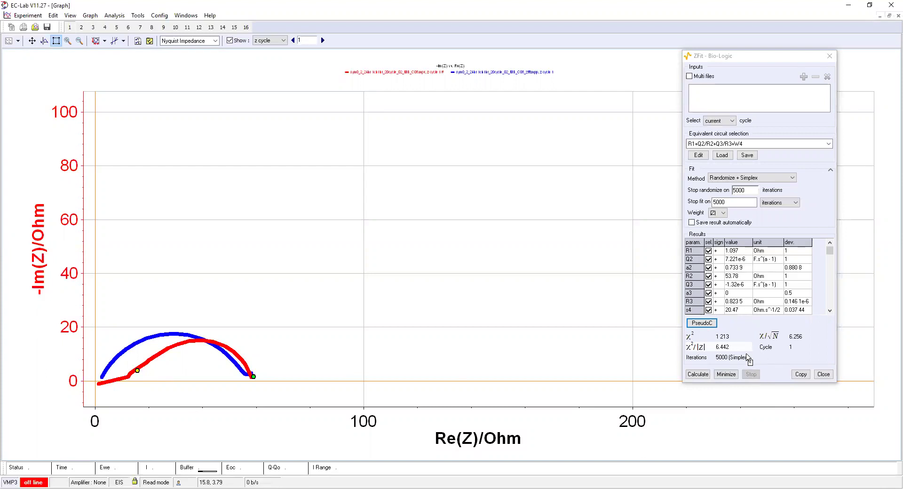
left_click(709, 325)
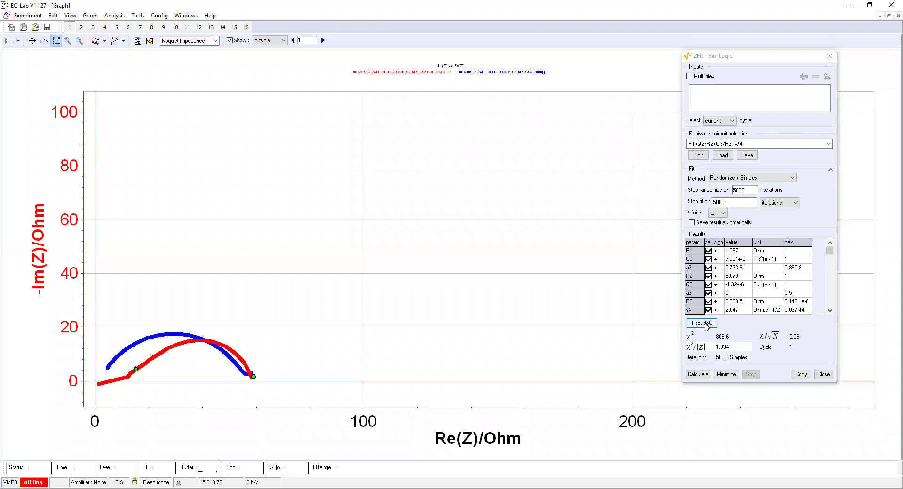
left_click(702, 323)
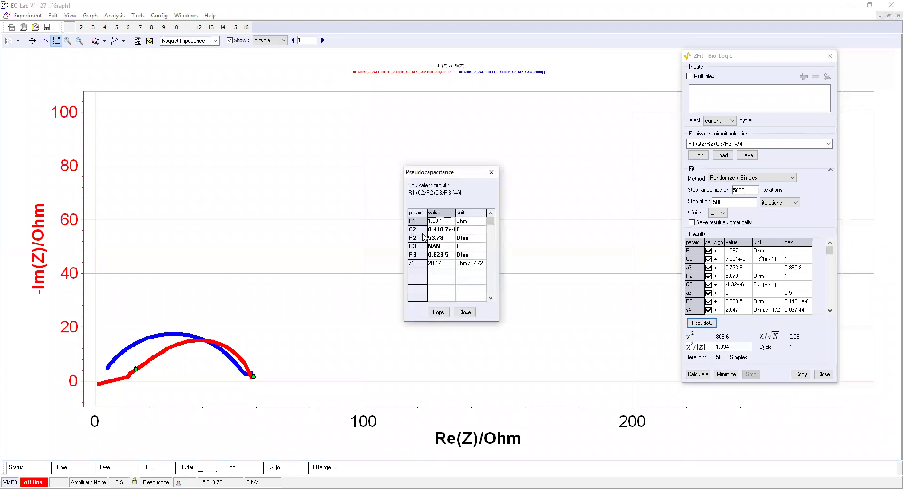